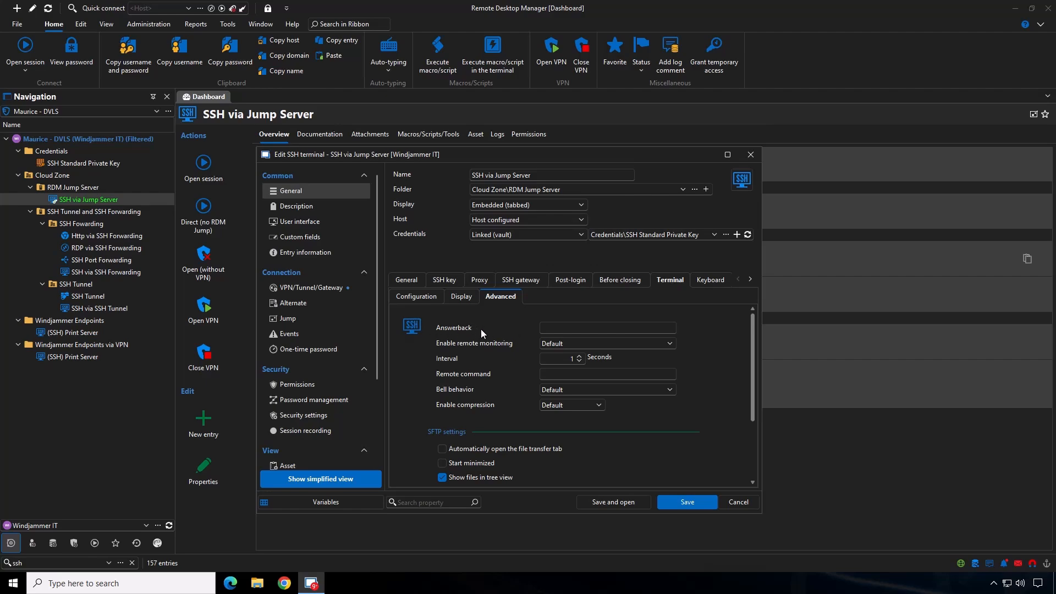
Enter a sample answerback string in the terminal's advanced settings
{"action": "left_click", "coordinate": [561, 327]}
{"action": "type", "text": "ghghgh"}
{"action": "key", "text": "BackSpace"}
{"action": "key", "text": "BackSpace"}
{"action": "key", "text": "BackSpace"}
{"action": "key", "text": "BackSpace"}
{"action": "key", "text": "BackSpace"}
{"action": "key", "text": "BackSpace"}
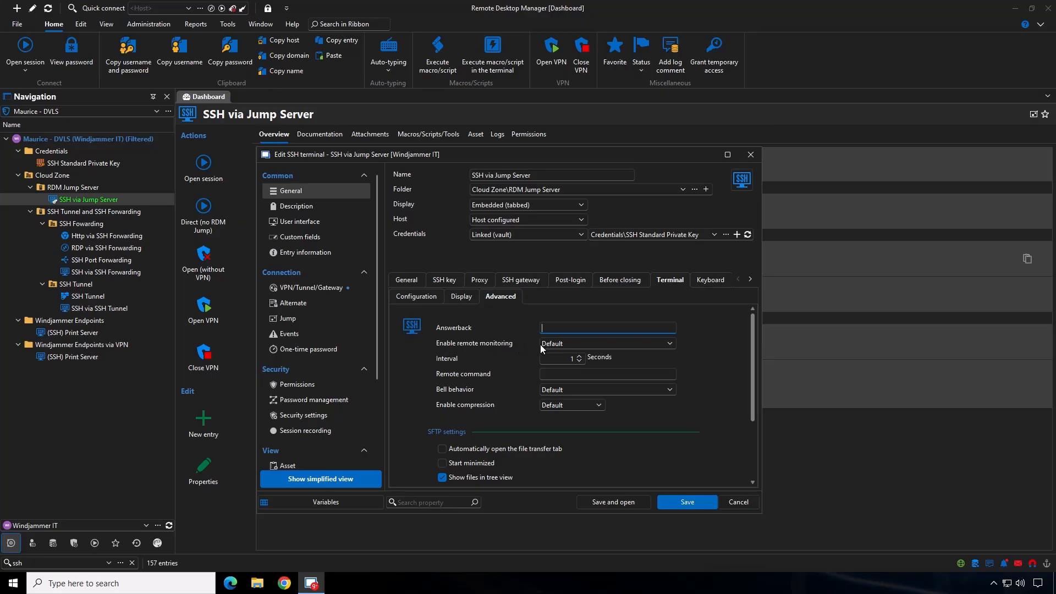
Enable remote monitoring with an interval of 2 seconds
{"action": "left_click", "coordinate": [574, 343]}
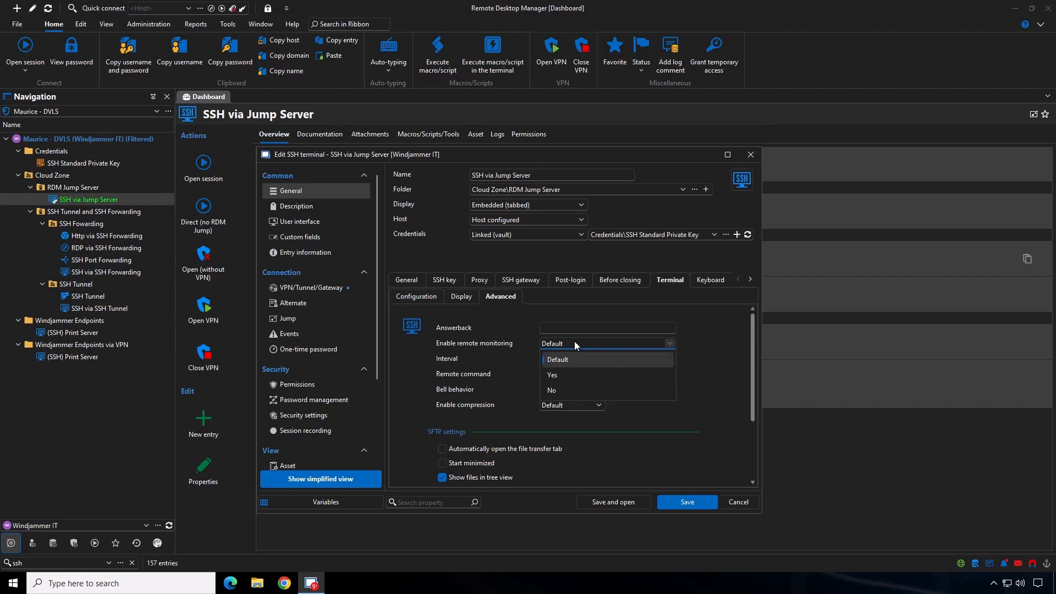
{"action": "left_click", "coordinate": [572, 377]}
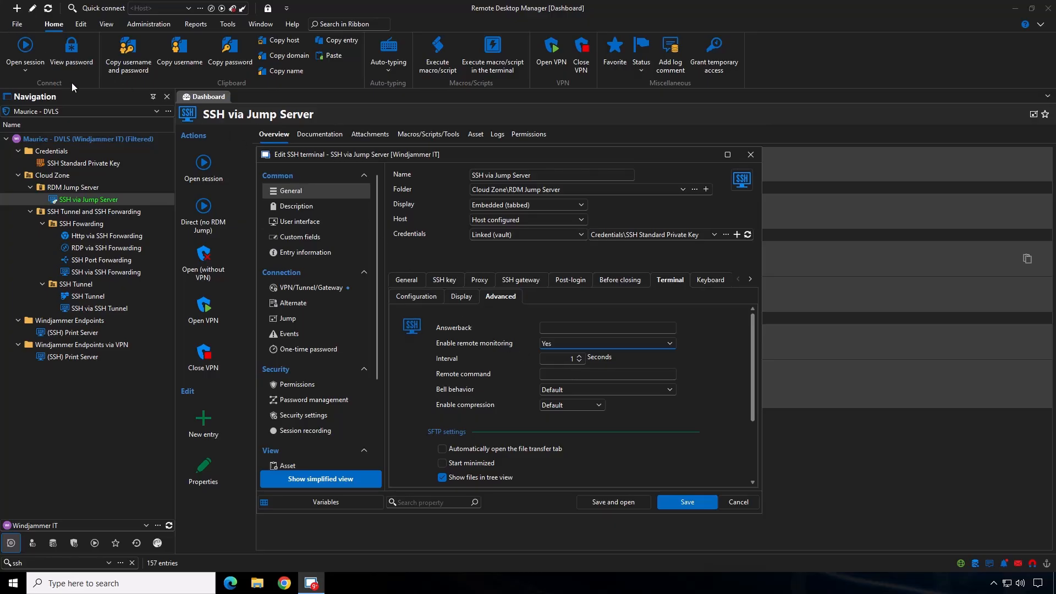
{"action": "left_click", "coordinate": [578, 357]}
{"action": "left_click", "coordinate": [578, 357]}
{"action": "left_click", "coordinate": [579, 356]}
Review the available bell behavior options
{"action": "left_click", "coordinate": [556, 374]}
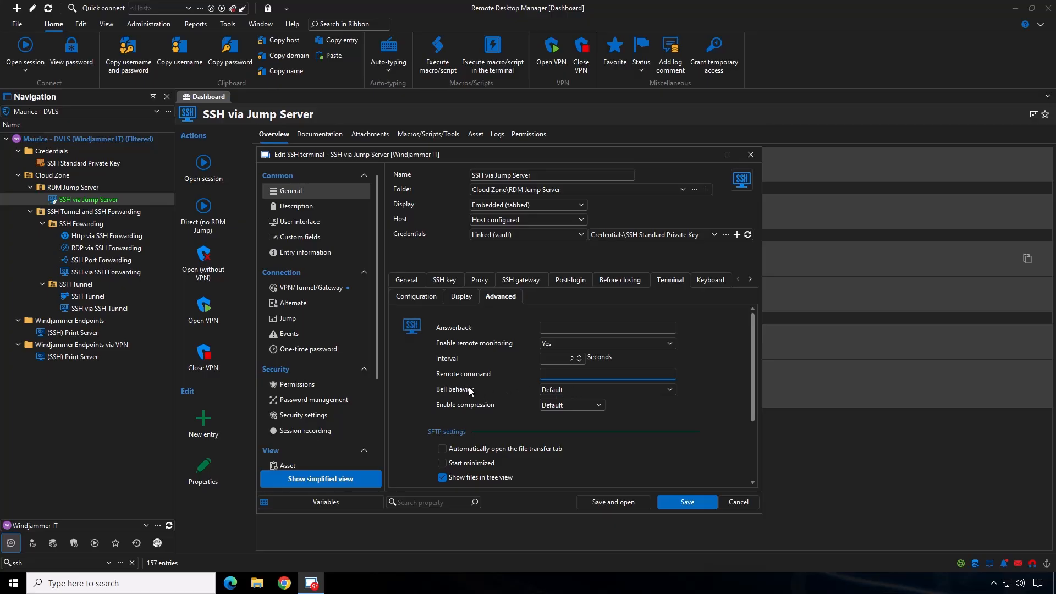
{"action": "left_click", "coordinate": [586, 389]}
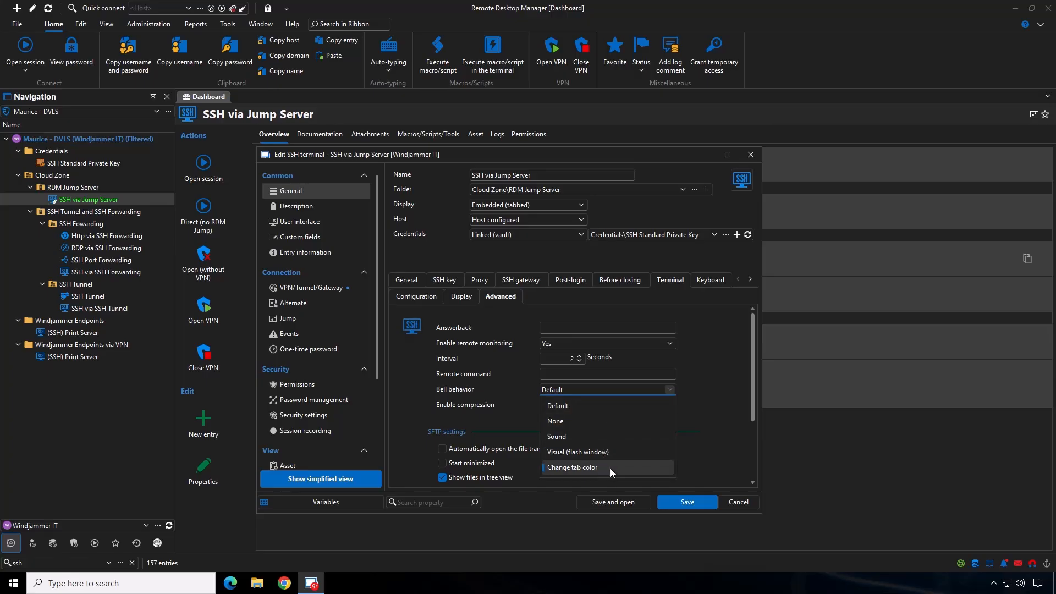
{"action": "left_click", "coordinate": [602, 388]}
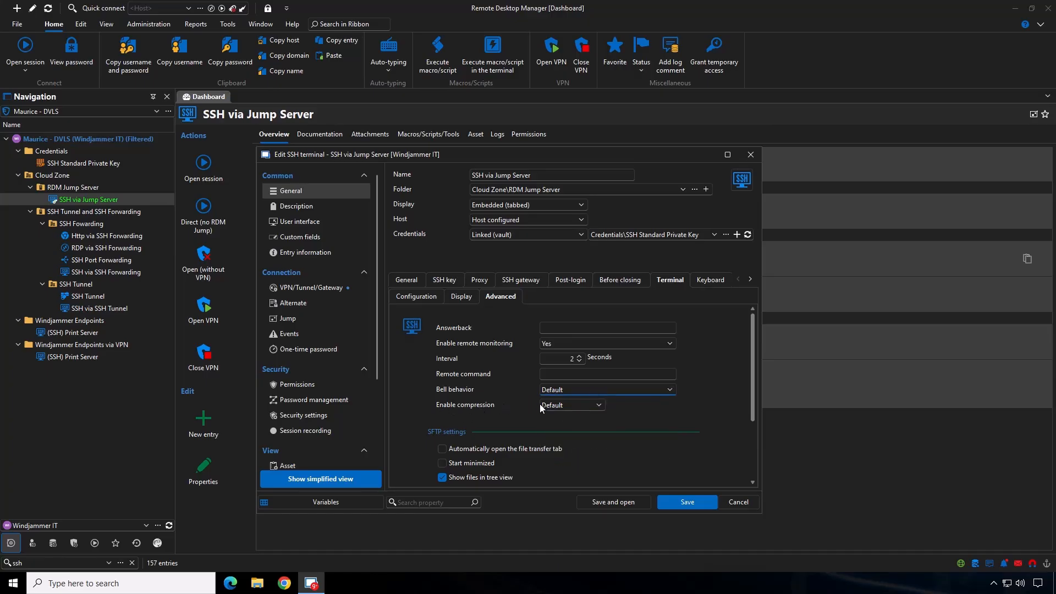
Set Enable compression to Yes and close the edit dialog without saving
{"action": "left_click", "coordinate": [598, 406]}
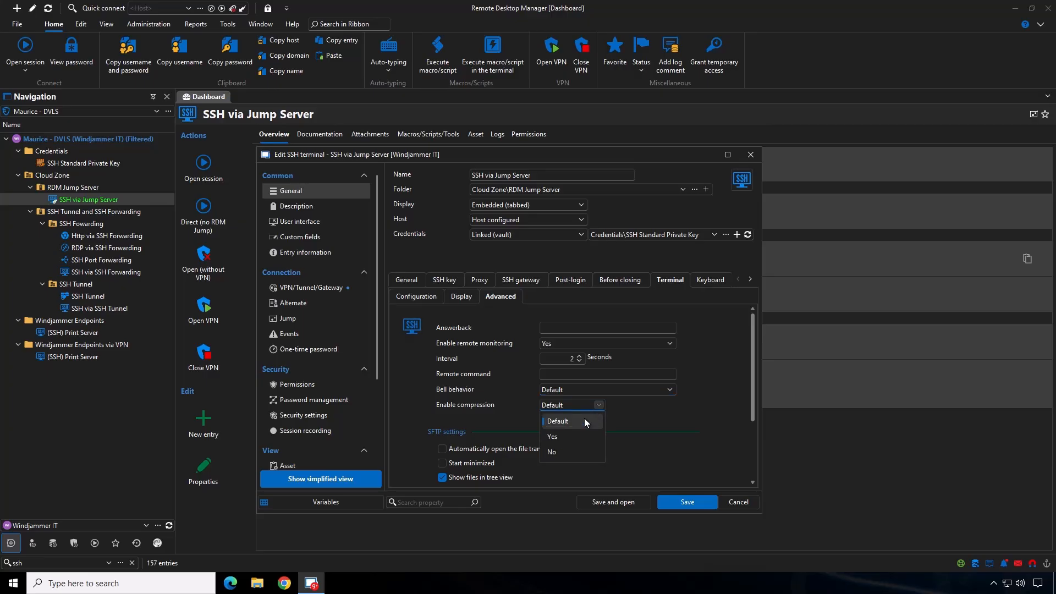
{"action": "left_click", "coordinate": [579, 435]}
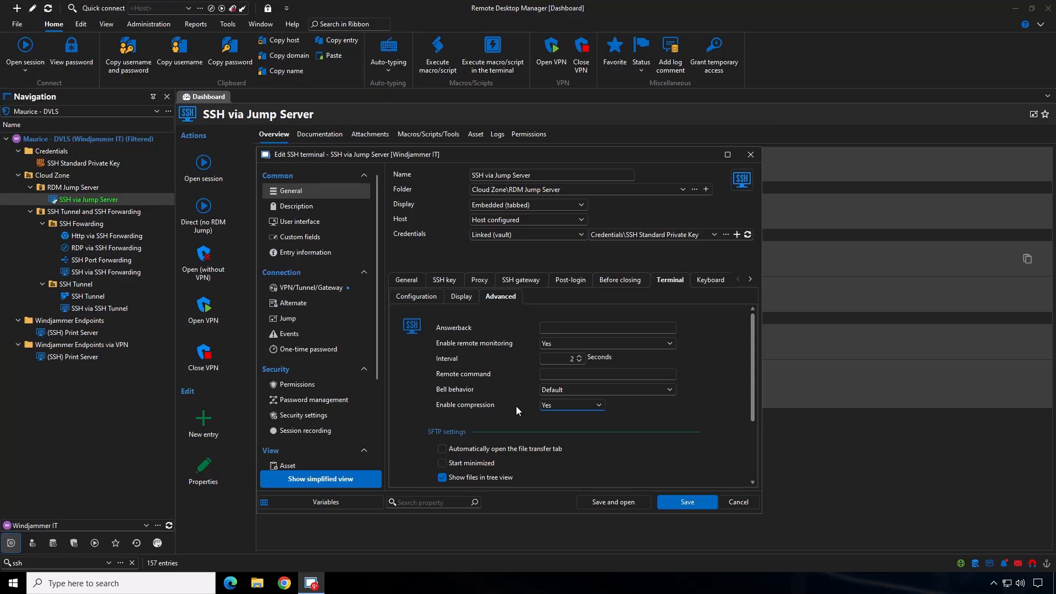
{"action": "scroll", "coordinate": [516, 406], "scroll_direction": "down", "scroll_amount": 3}
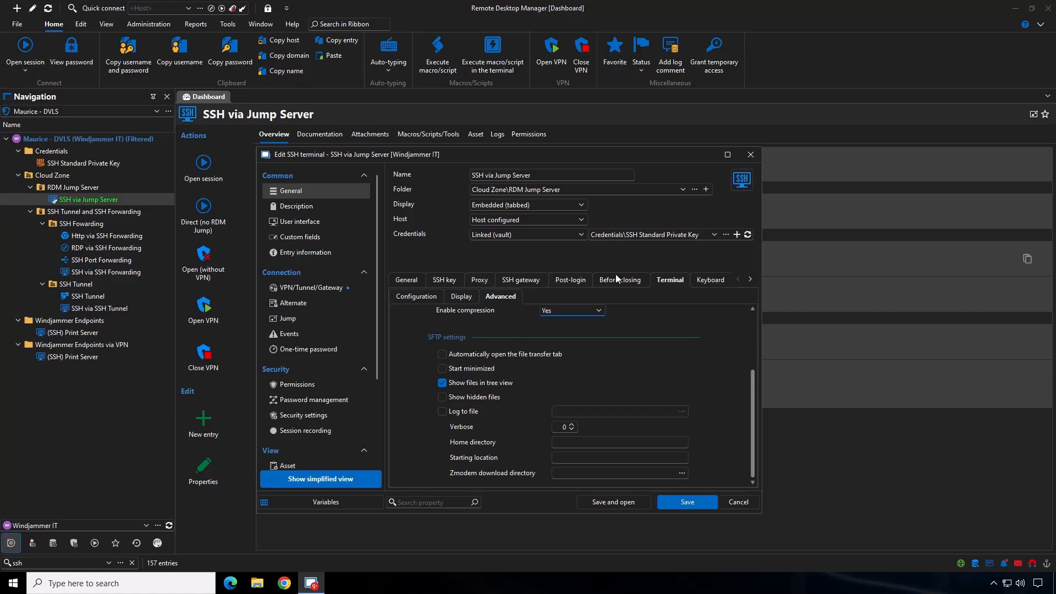
{"action": "left_click", "coordinate": [750, 155]}
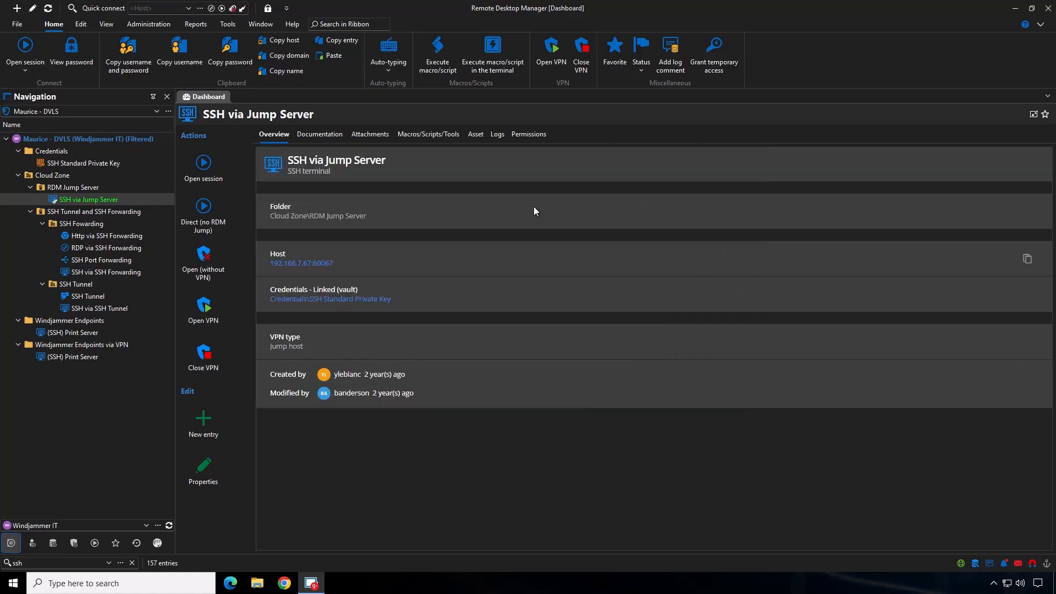
Open the properties of the SSH via Jump Server entry
{"action": "right_click", "coordinate": [109, 200]}
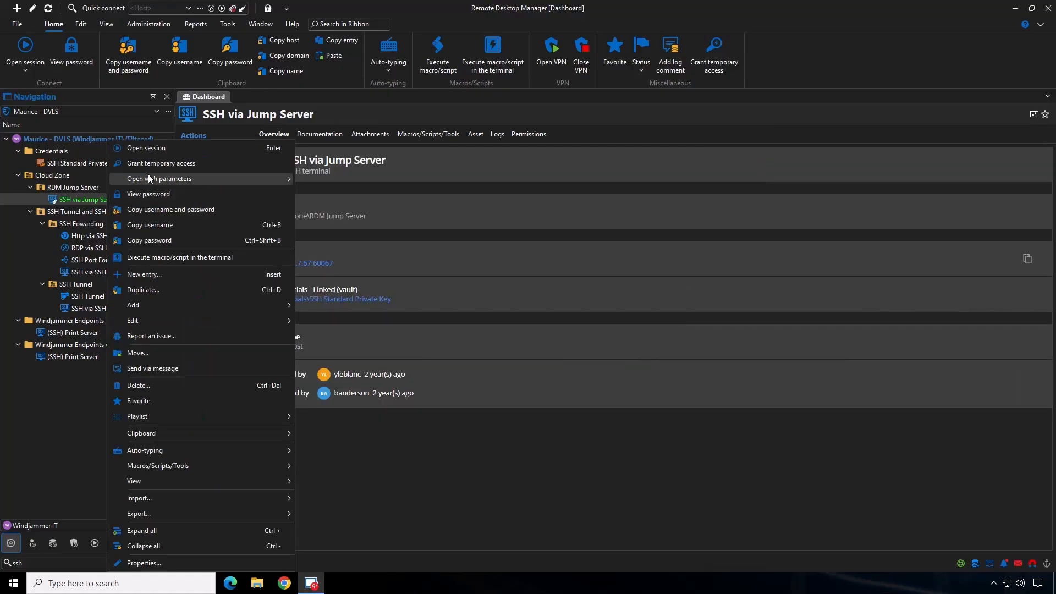
{"action": "mouse_move", "coordinate": [150, 180]}
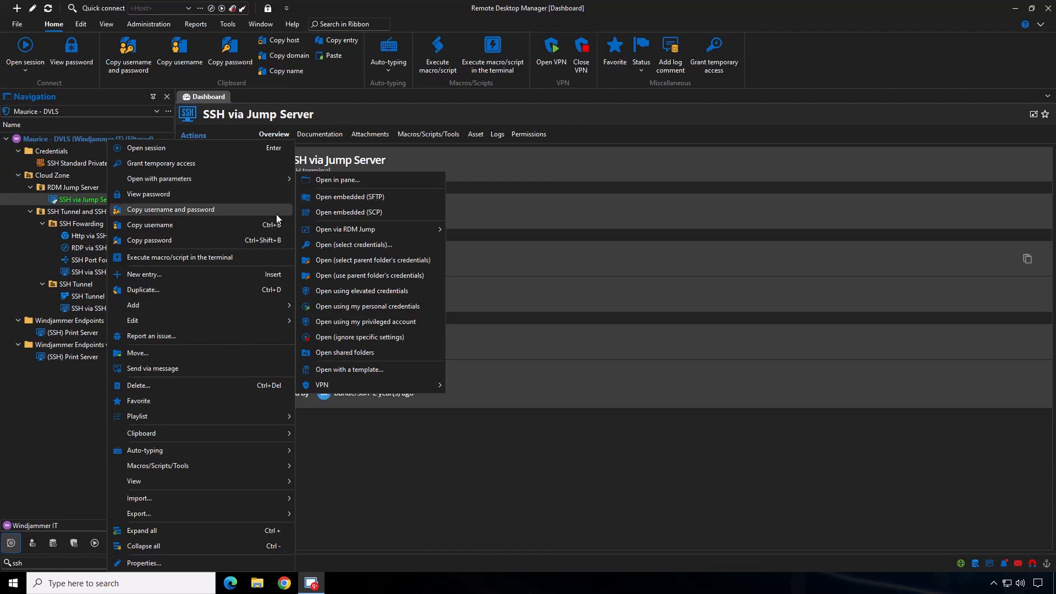
{"action": "left_click", "coordinate": [201, 560]}
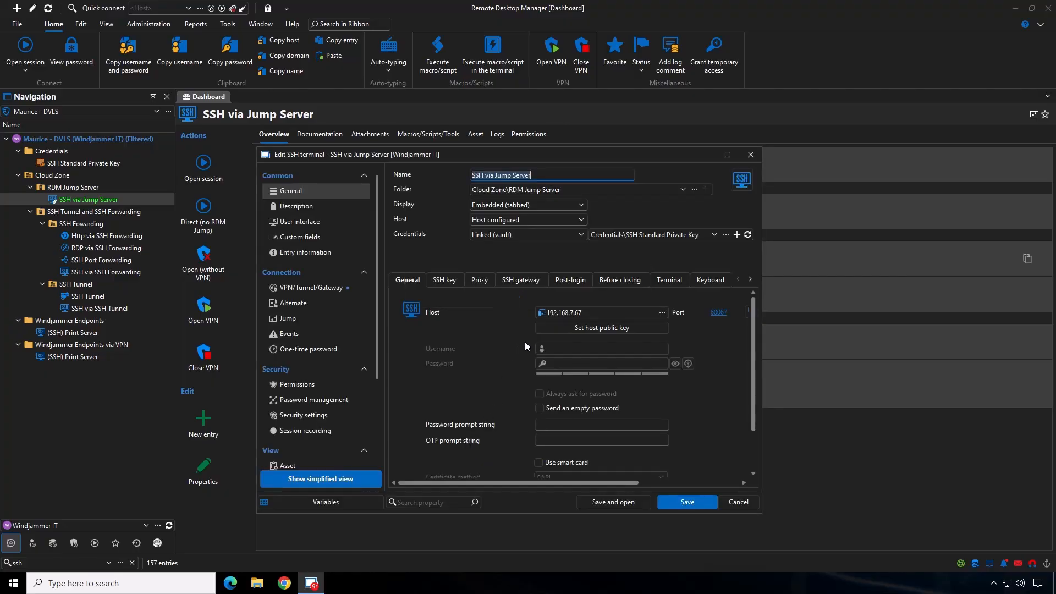
Enable Log to file in the advanced terminal SFTP settings
{"action": "left_click", "coordinate": [659, 280]}
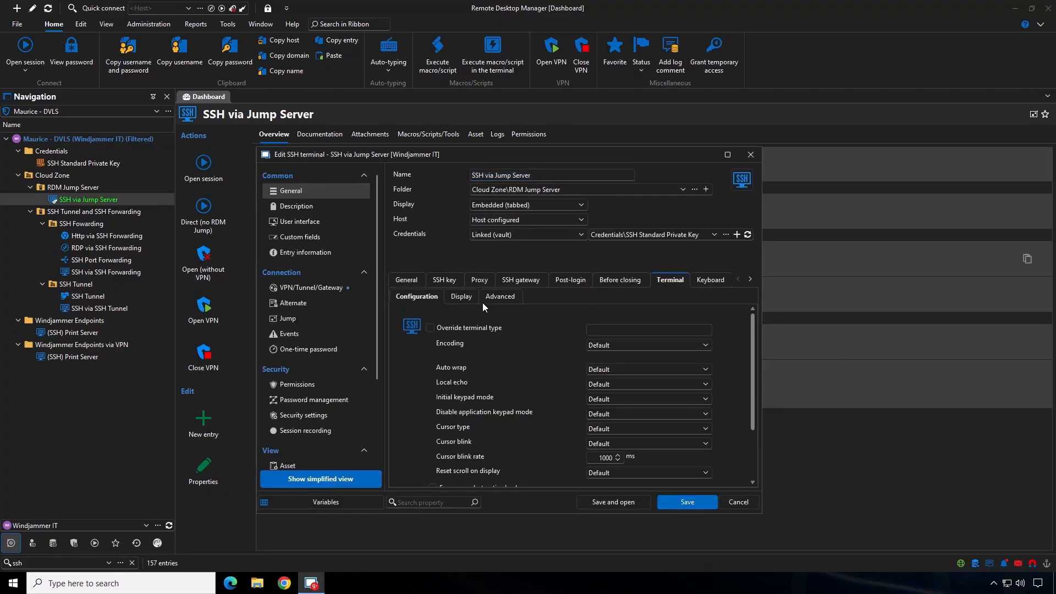
{"action": "left_click", "coordinate": [488, 301]}
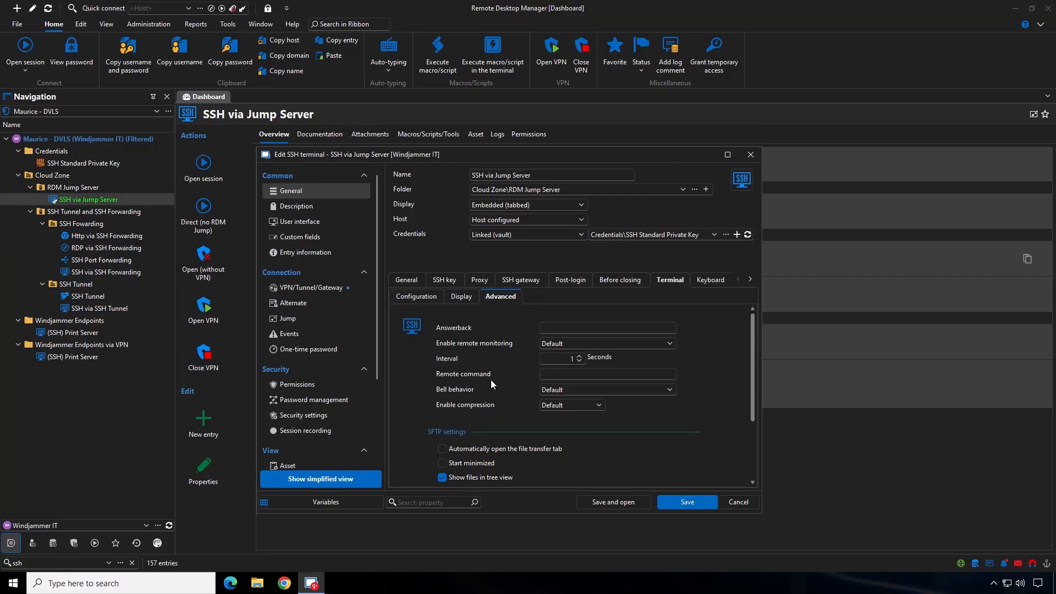
{"action": "scroll", "coordinate": [491, 384], "scroll_direction": "down", "scroll_amount": 3}
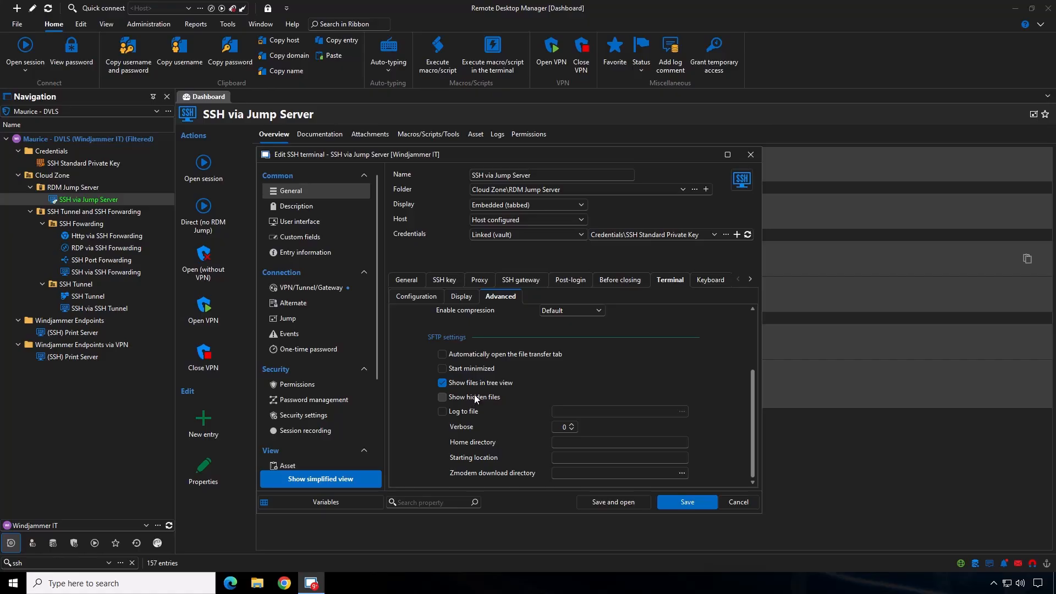
{"action": "left_click", "coordinate": [443, 383]}
{"action": "left_click", "coordinate": [442, 411]}
{"action": "left_click", "coordinate": [679, 411]}
{"action": "left_click", "coordinate": [681, 411]}
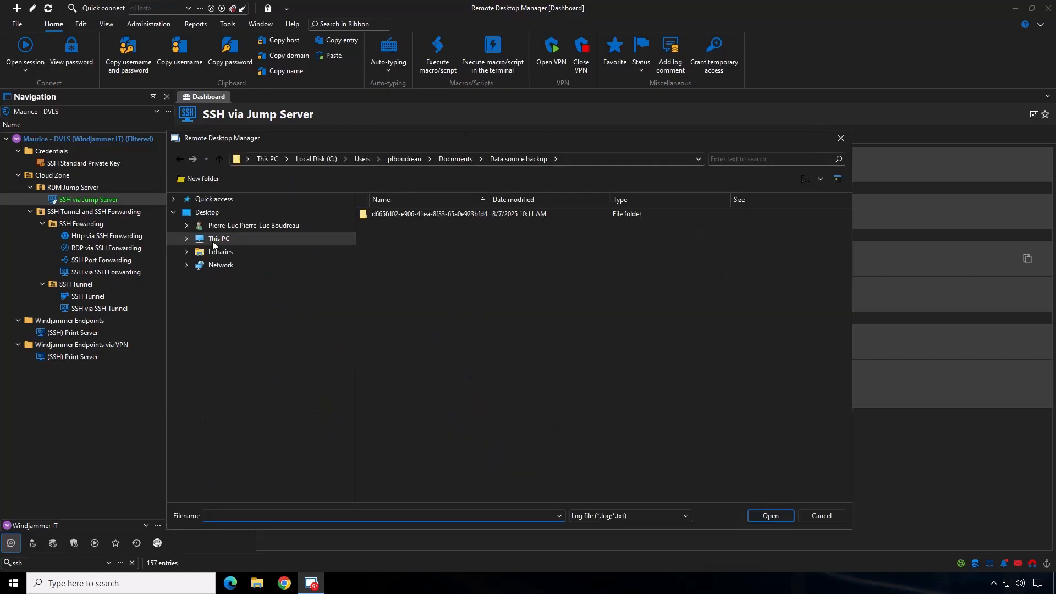
{"action": "left_click", "coordinate": [186, 239]}
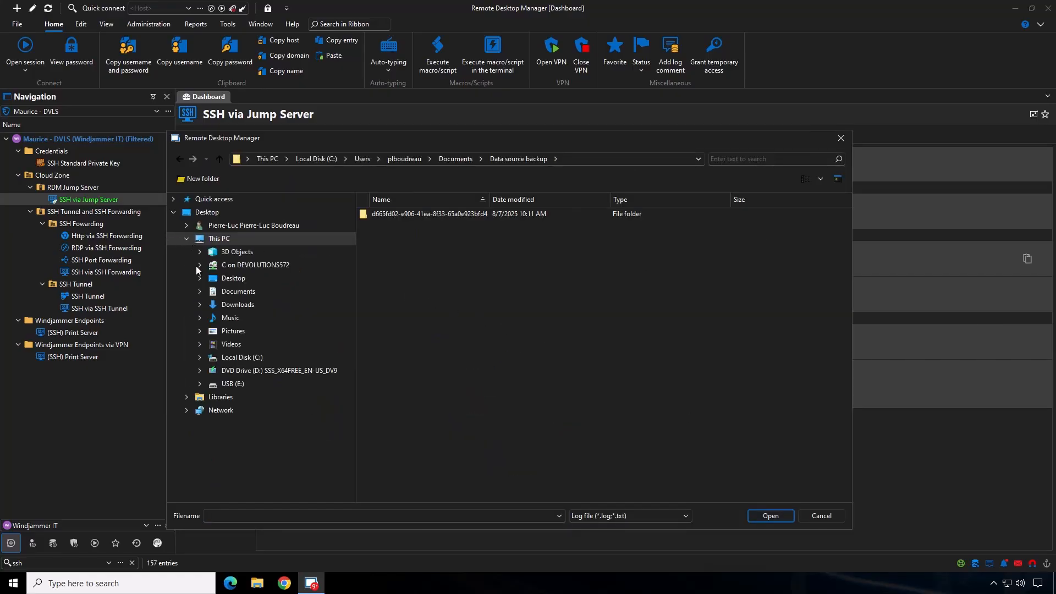
{"action": "left_click", "coordinate": [231, 292]}
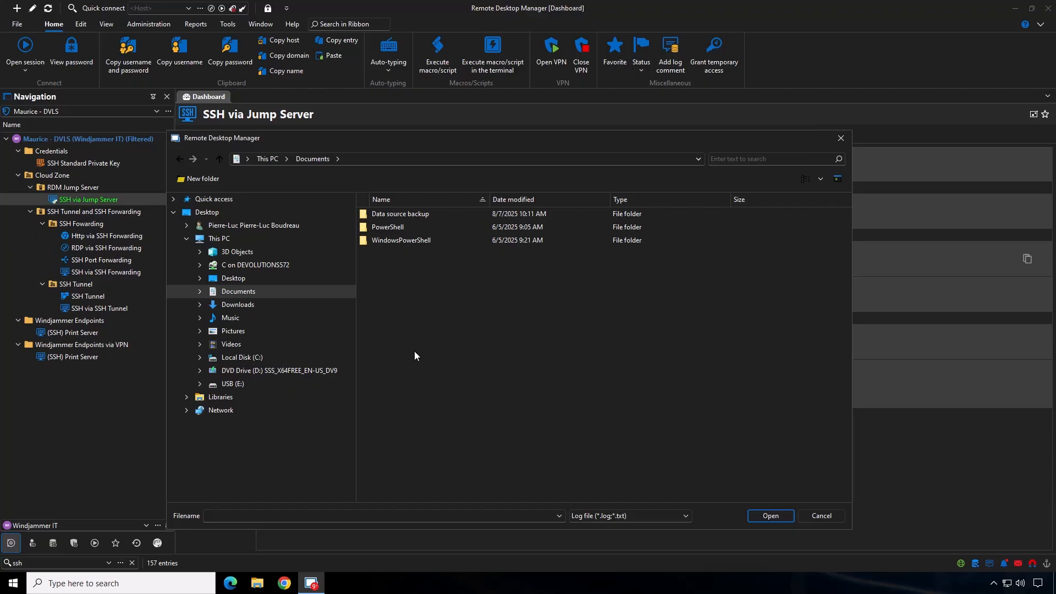
{"action": "left_click", "coordinate": [240, 515]}
{"action": "type", "text": "logs"}
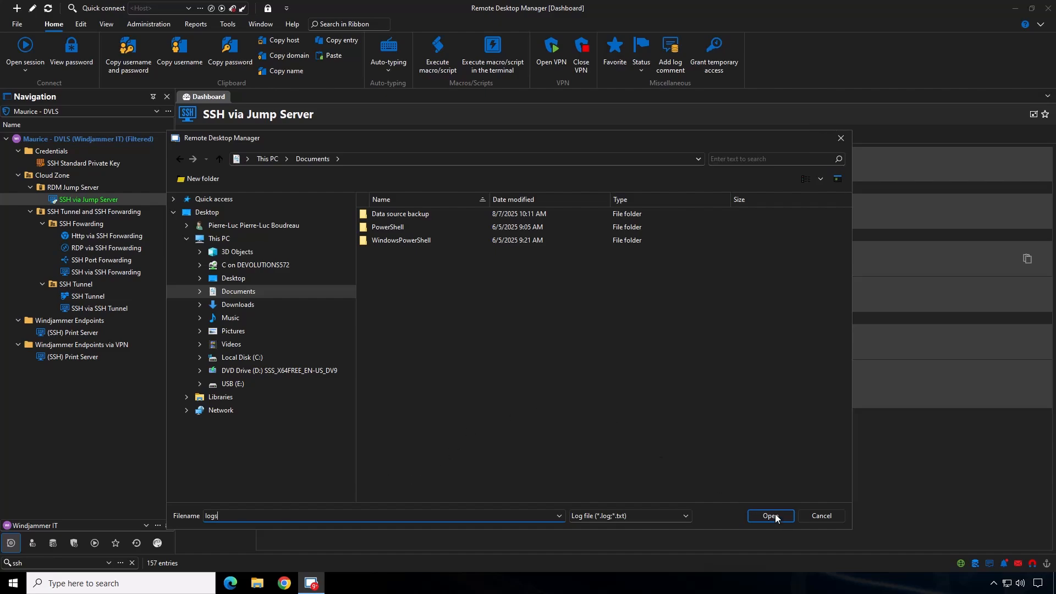
{"action": "left_click", "coordinate": [815, 515]}
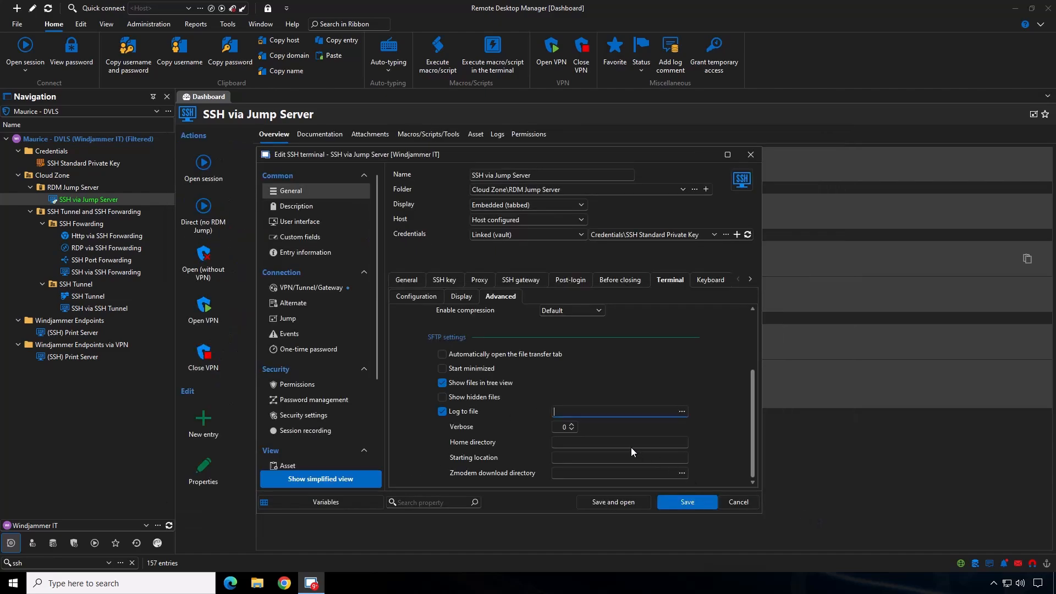
Set the SFTP verbose level to 1
{"action": "left_click", "coordinate": [571, 424]}
{"action": "left_click", "coordinate": [584, 443]}
{"action": "left_click", "coordinate": [559, 458]}
{"action": "left_click", "coordinate": [566, 474]}
{"action": "left_click", "coordinate": [681, 473]}
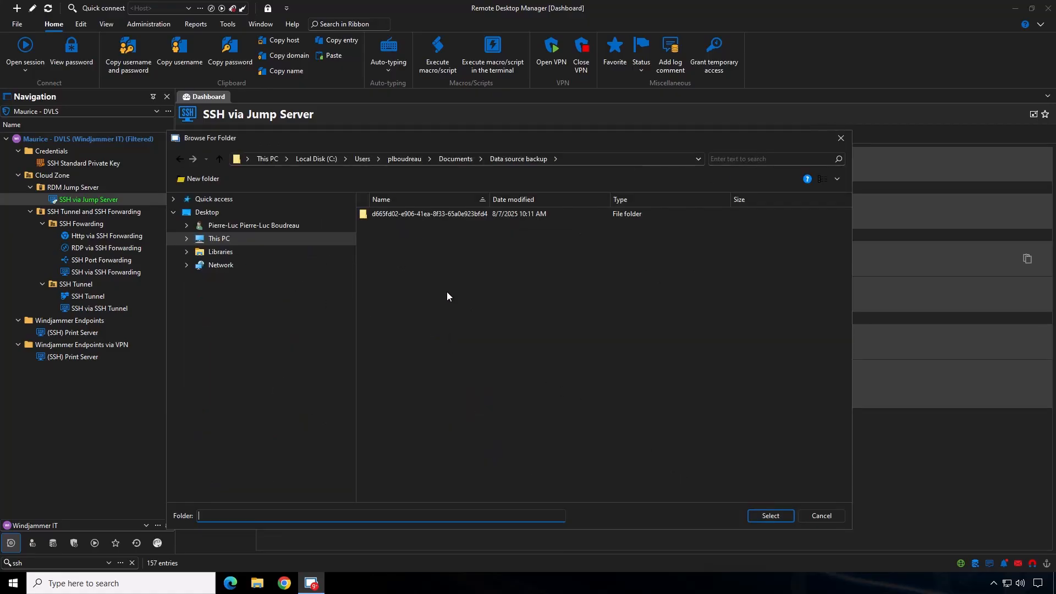
{"action": "left_click", "coordinate": [821, 516]}
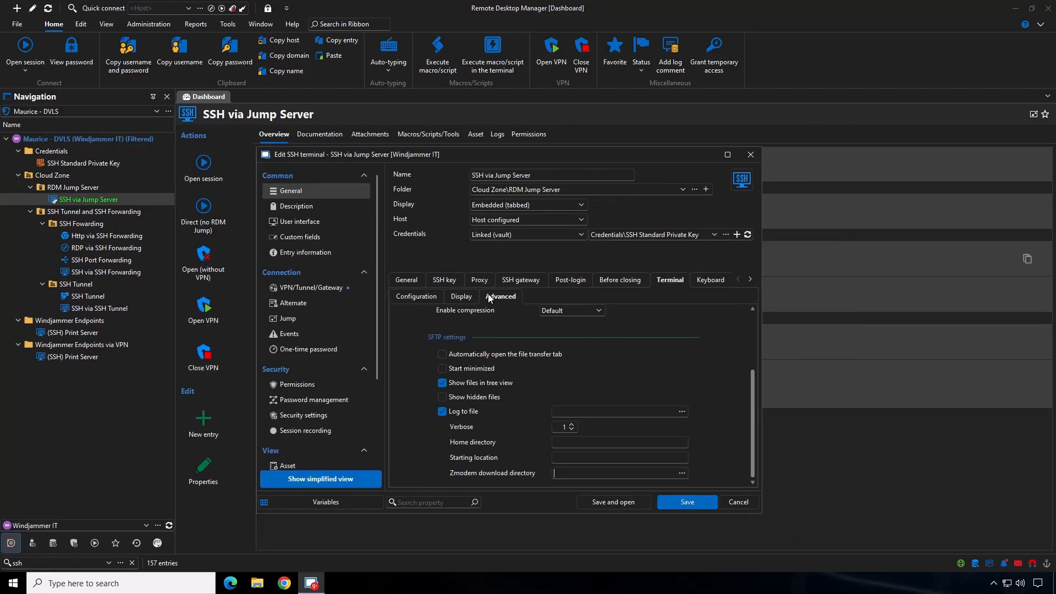
{"action": "scroll", "coordinate": [511, 387], "scroll_direction": "up", "scroll_amount": 3}
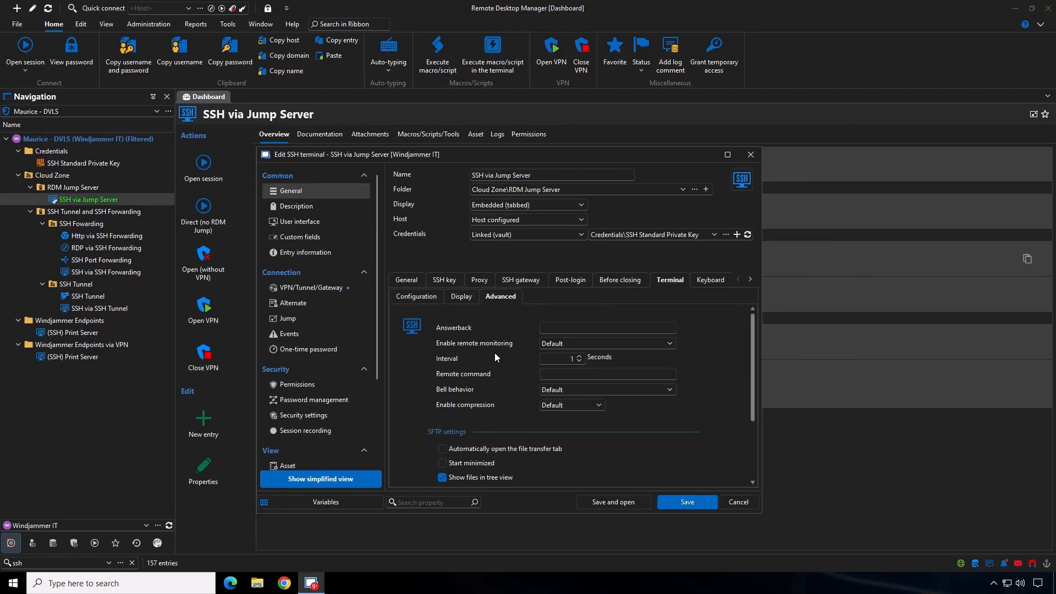